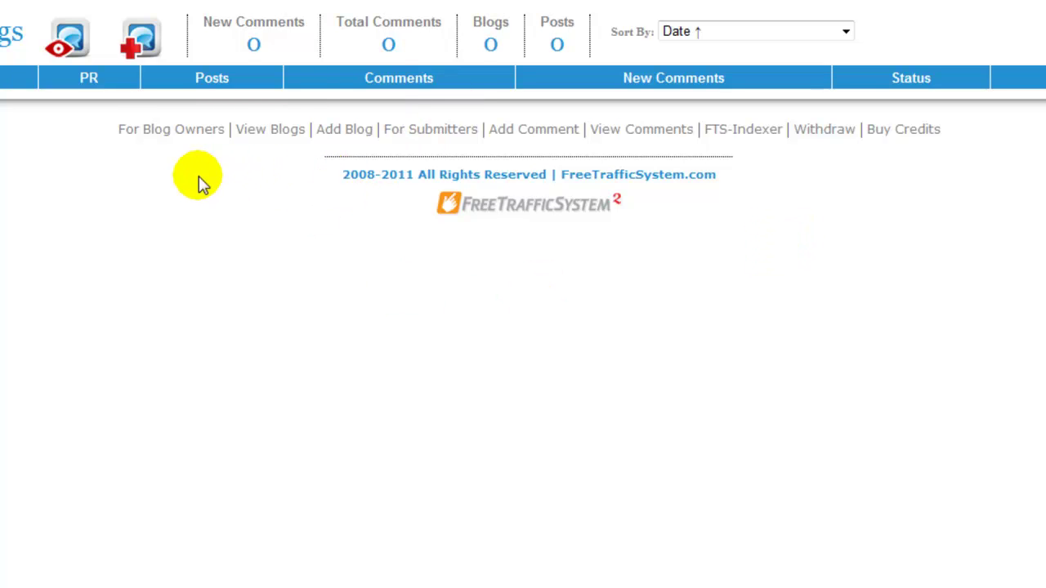
Step: Open the form for adding a new blog
click(142, 45)
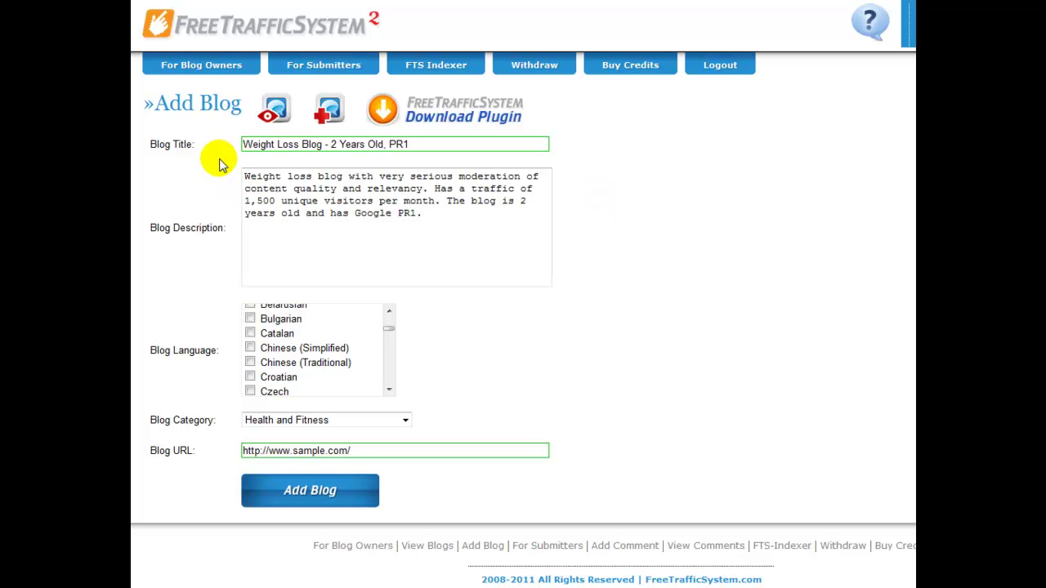
Step: Examine the topic and age wording in the blog title and read the blog description
click(243, 144)
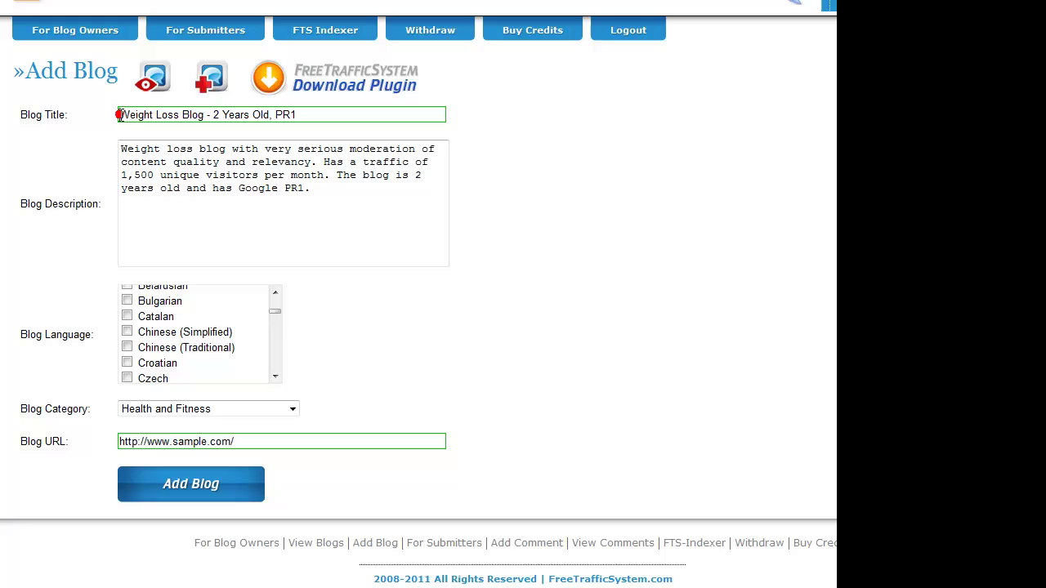
drag(119, 114, 180, 114)
click(152, 132)
drag(216, 117, 265, 112)
click(271, 130)
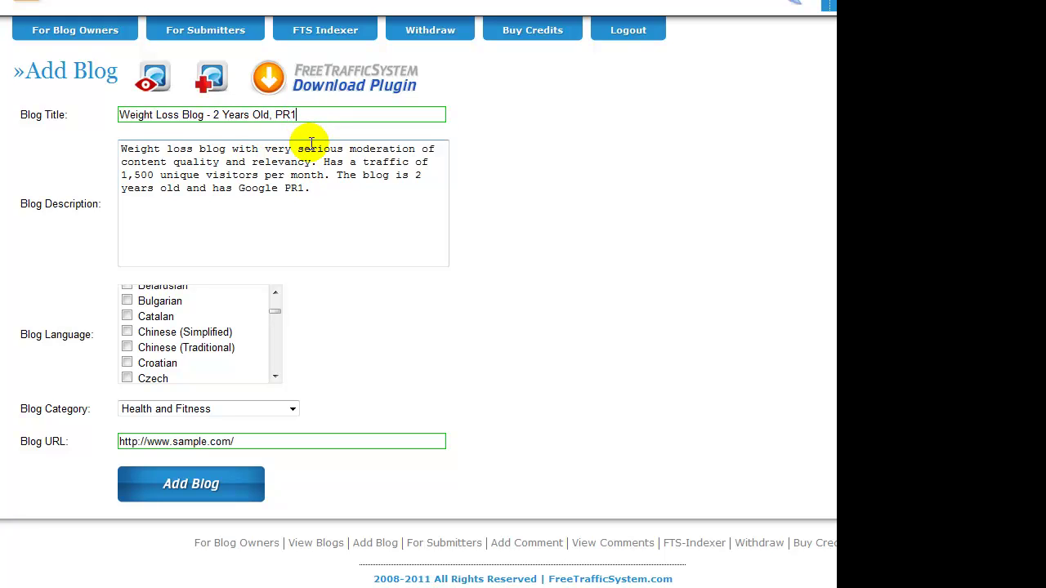
click(305, 187)
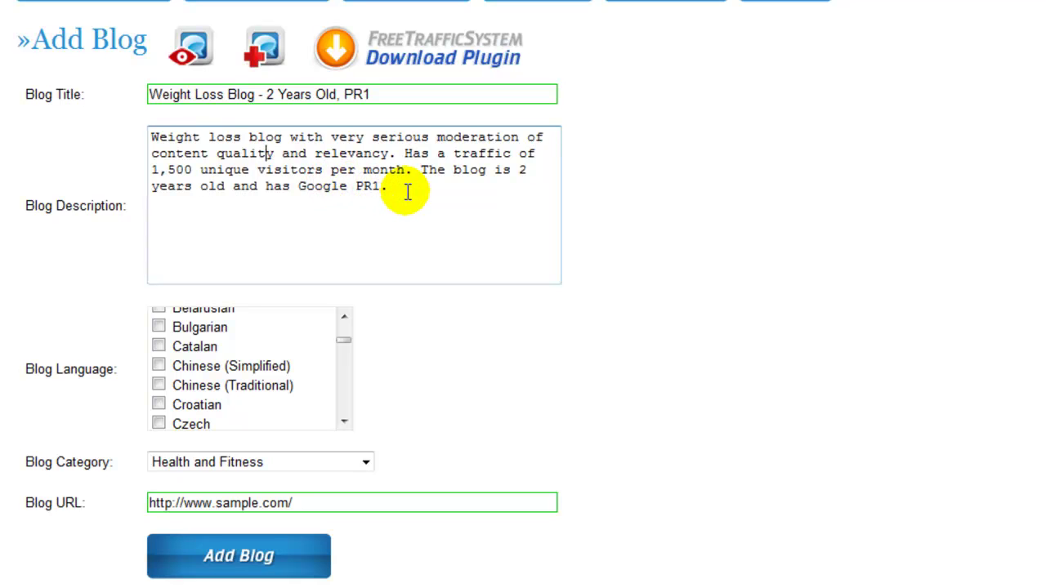
Step: View the blog language choices from the start of the list and the available blog categories
click(425, 354)
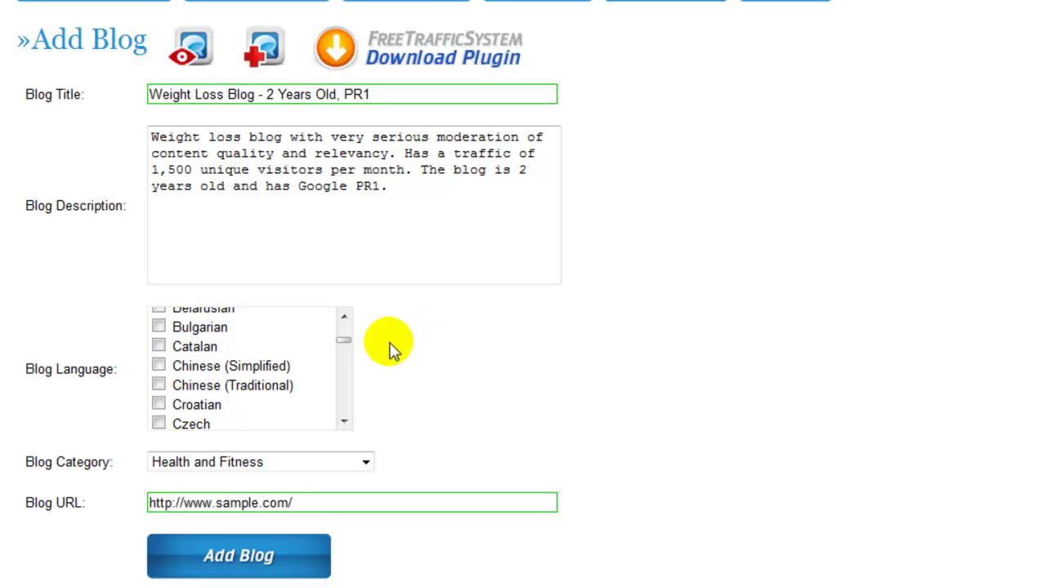
drag(344, 345, 347, 337)
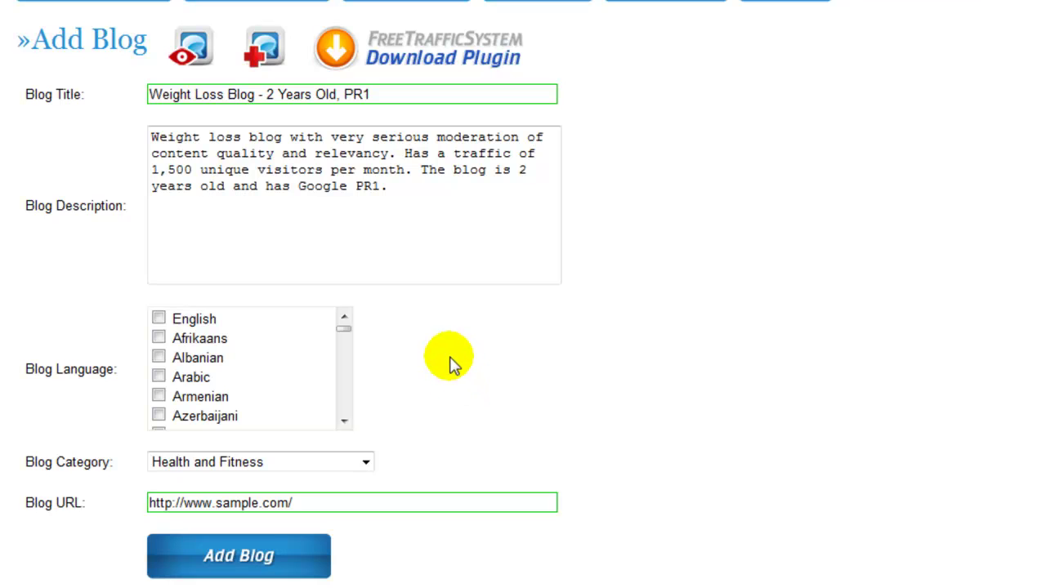
click(365, 463)
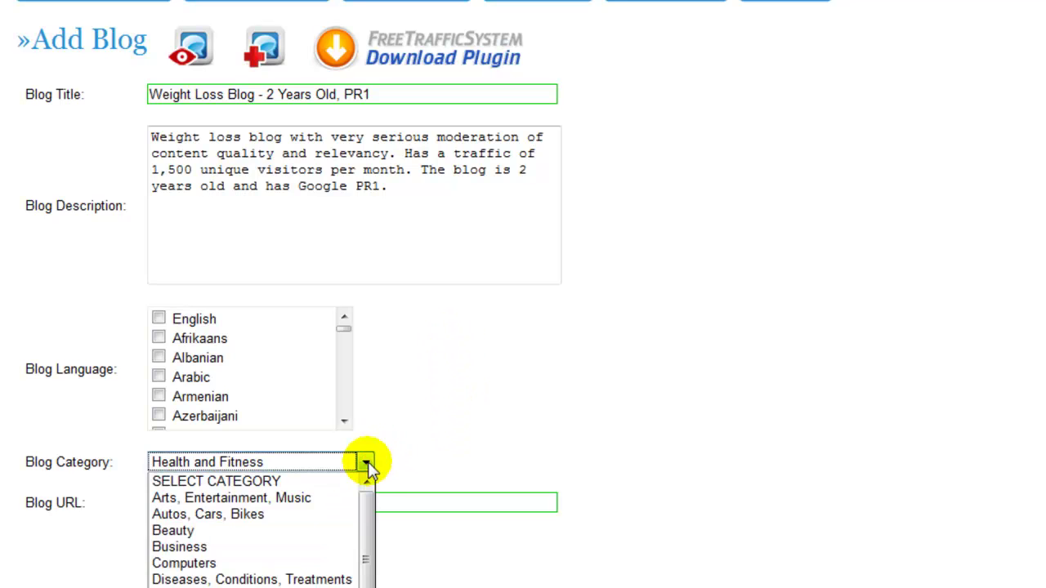
click(447, 386)
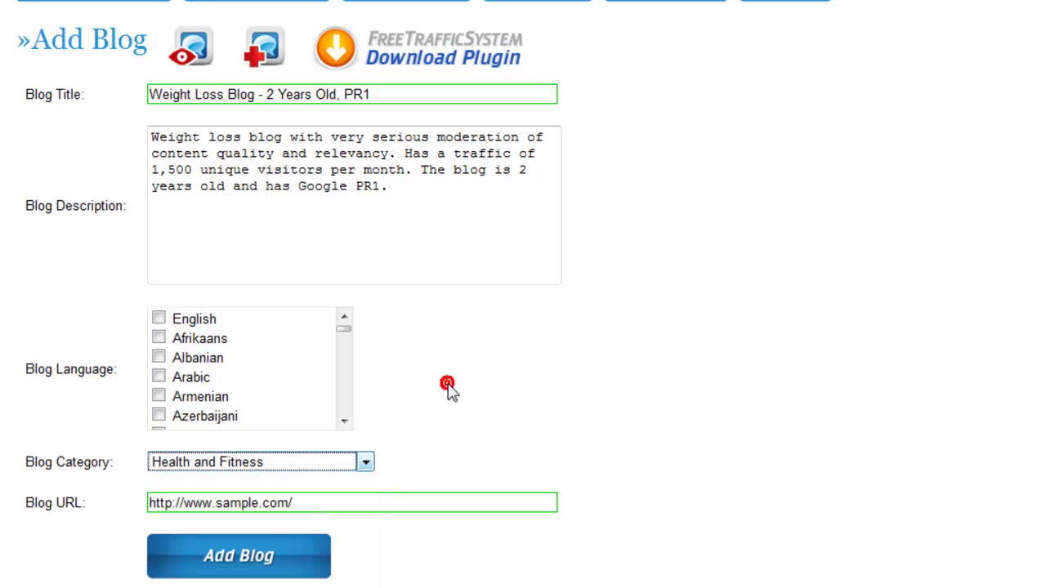
Step: Append the folder name "weightloss" to the end of the blog URL
click(321, 501)
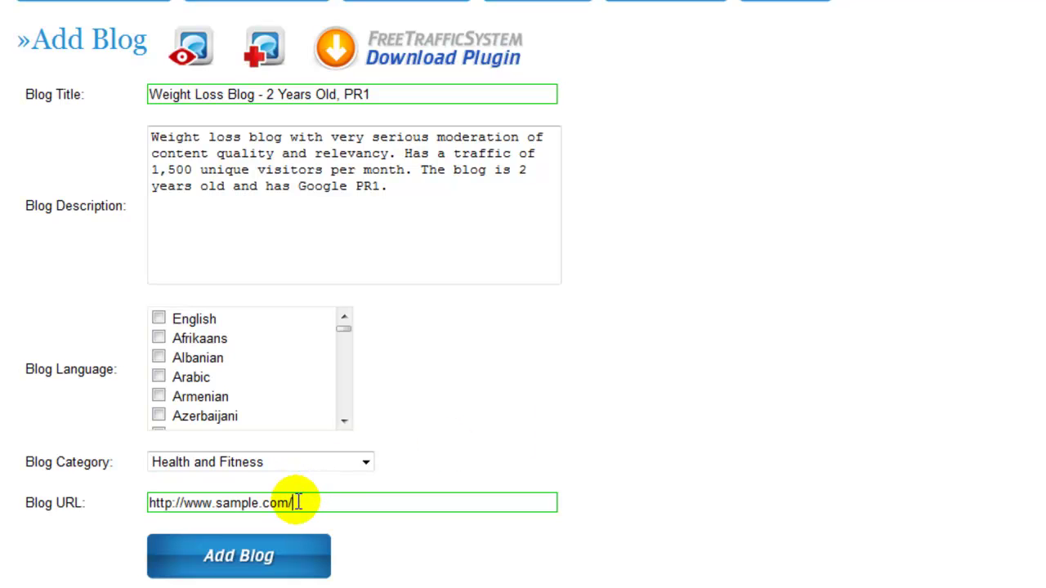
drag(297, 501, 128, 501)
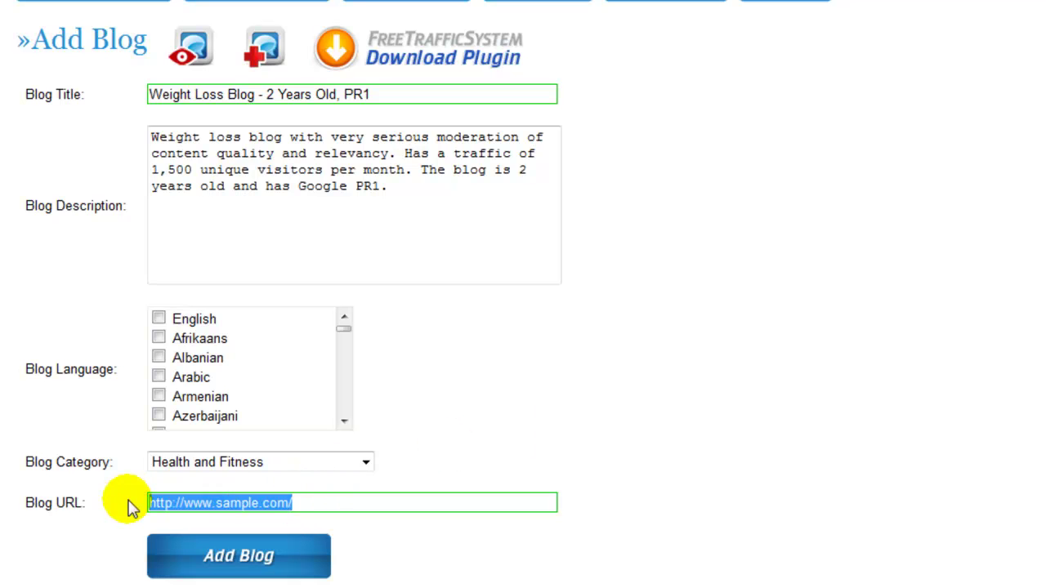
click(350, 506)
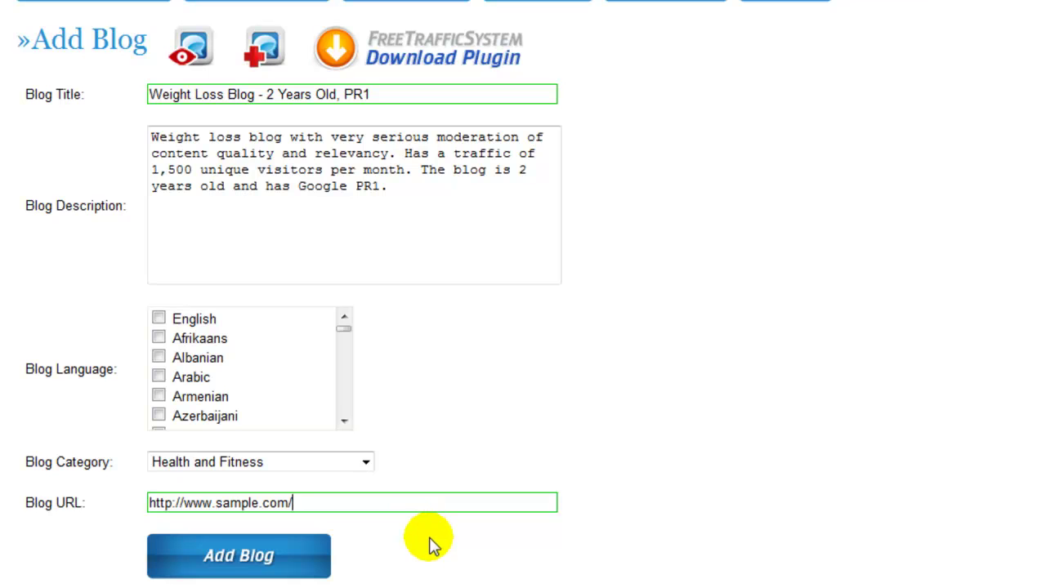
text(weightloss)
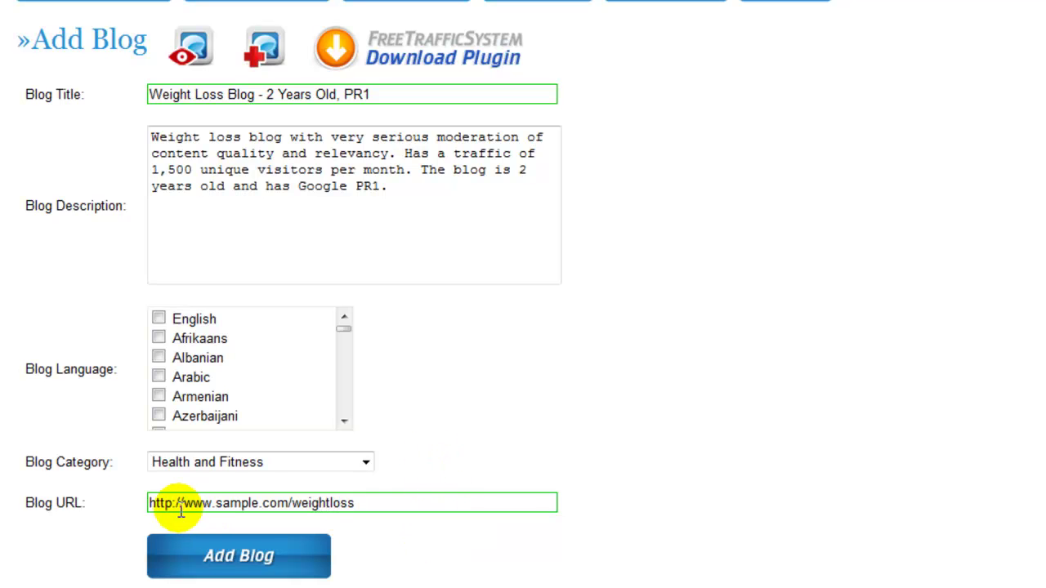
Step: Remove the "weightloss" folder name from the blog URL
click(354, 502)
key(BackSpace)
key(BackSpace)
key(BackSpace)
key(BackSpace)
key(BackSpace)
key(BackSpace)
key(BackSpace)
key(BackSpace)
key(BackSpace)
key(BackSpace)
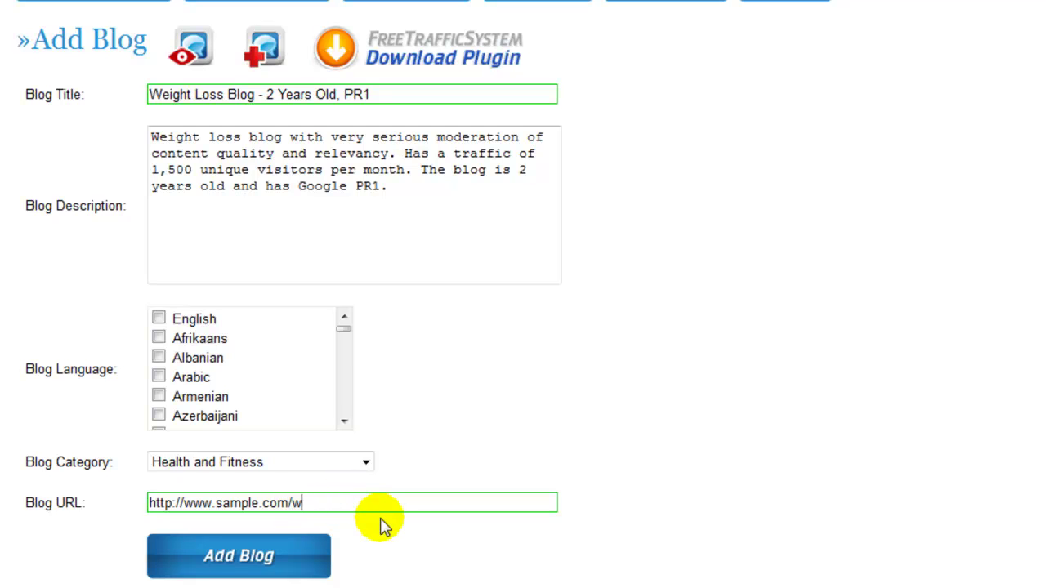
Step: Insert the subdomain "blog." before "sample.com" in the blog URL
key(Left)
key(Left)
key(Left)
text(blog.)
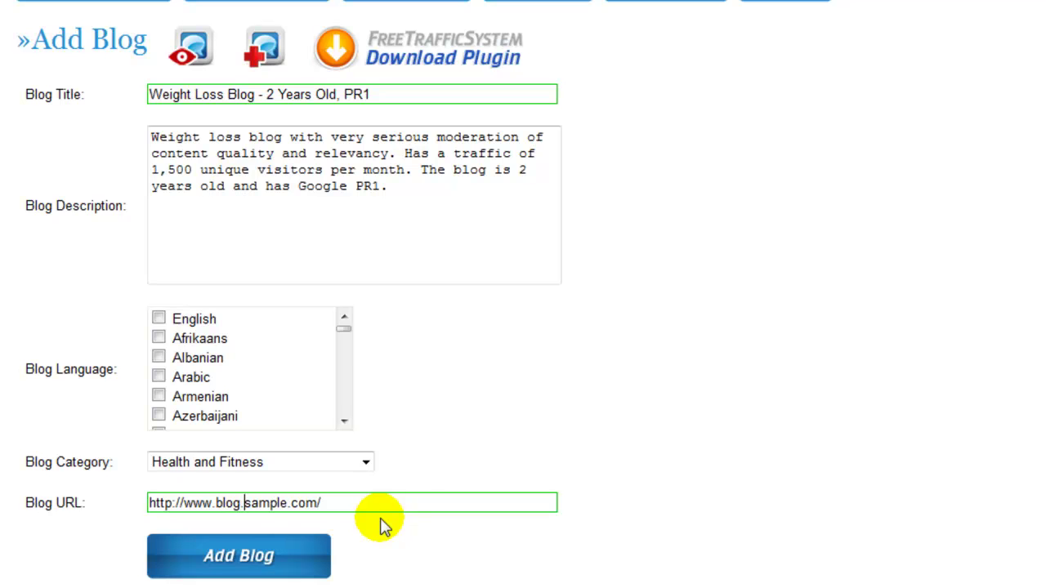
click(421, 464)
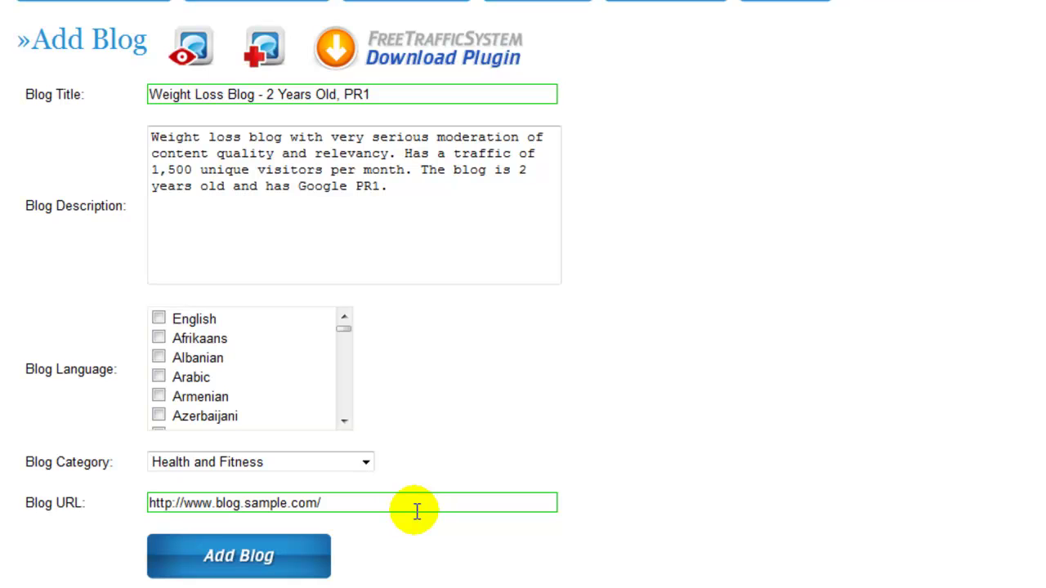
drag(339, 502, 152, 503)
click(236, 505)
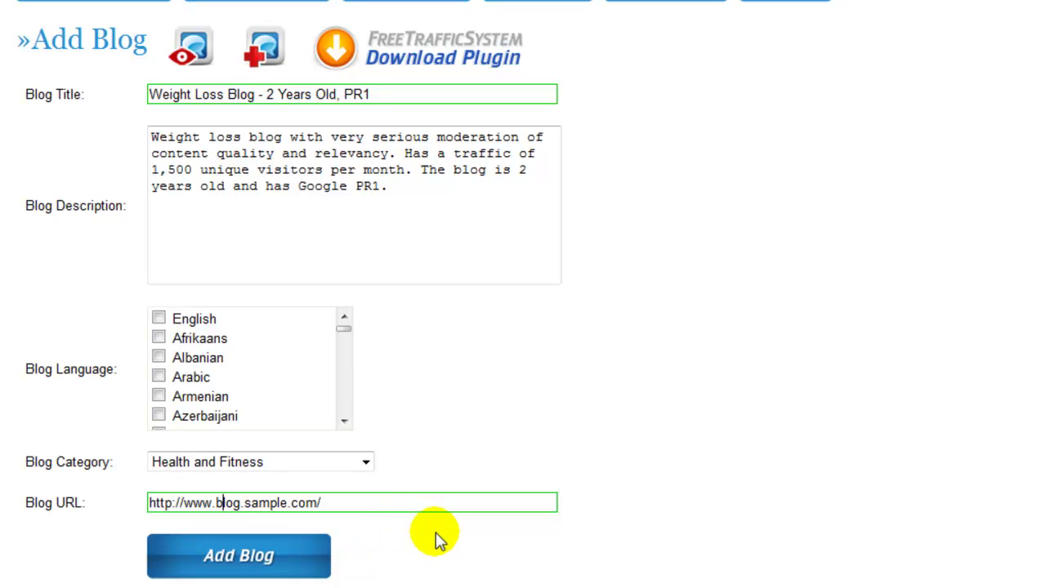
key(ctrl+shift+Right)
key(Delete)
key(End)
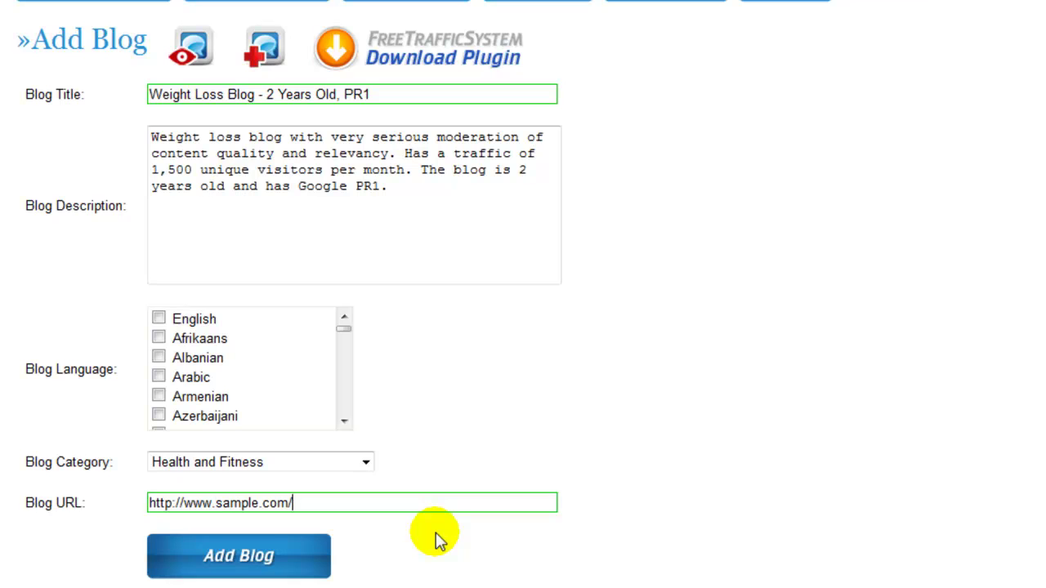